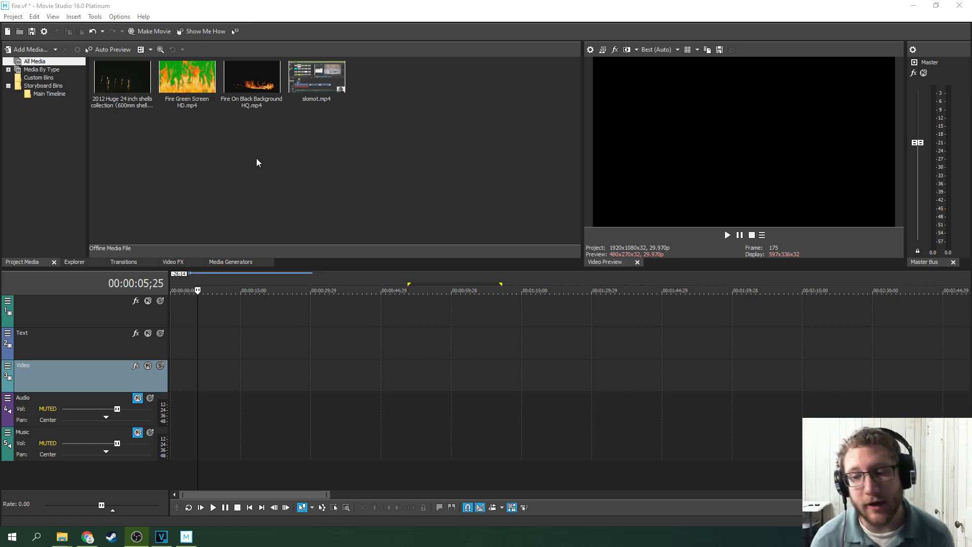
Add slomot.mp4 to the Video track and match the project settings to it.
{"action": "left_click", "coordinate": [74, 353]}
{"action": "left_click", "coordinate": [193, 385]}
{"action": "left_click", "coordinate": [232, 355]}
{"action": "left_click", "coordinate": [200, 352]}
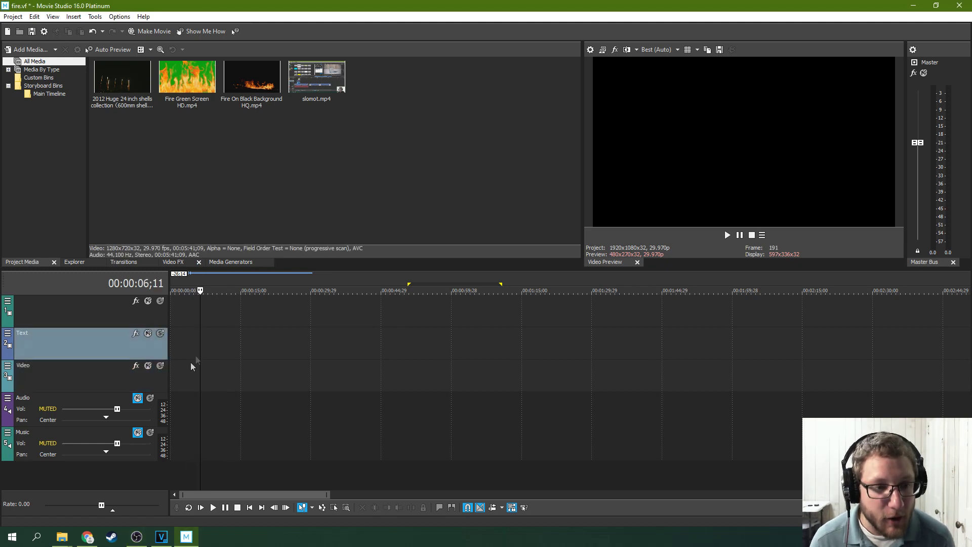
{"action": "left_click", "coordinate": [190, 362]}
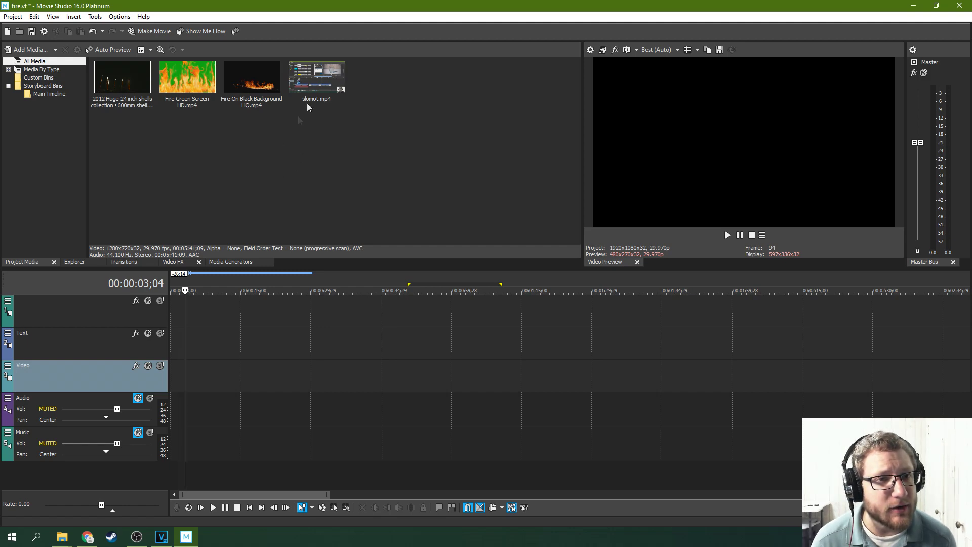
{"action": "left_click_drag", "start_coordinate": [306, 102], "coordinate": [191, 365]}
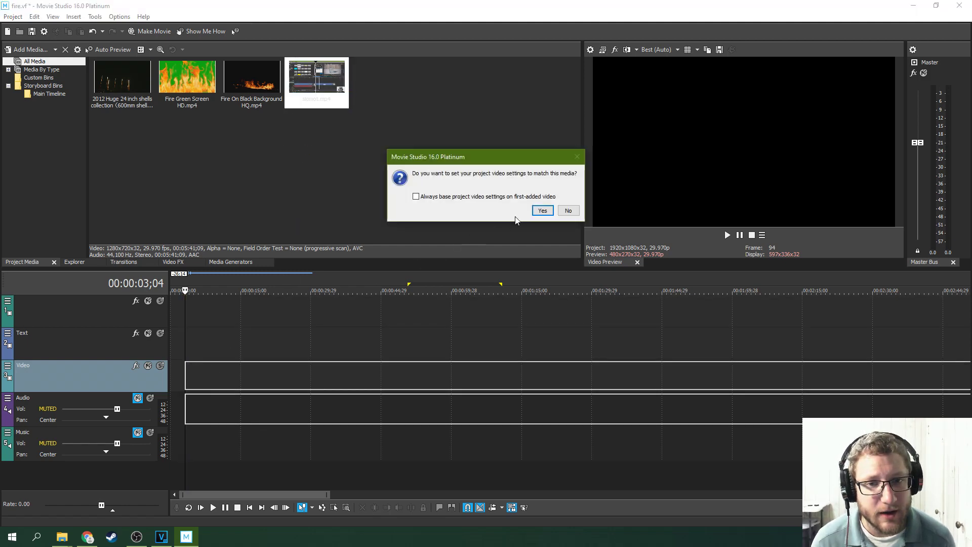
{"action": "left_click", "coordinate": [551, 210]}
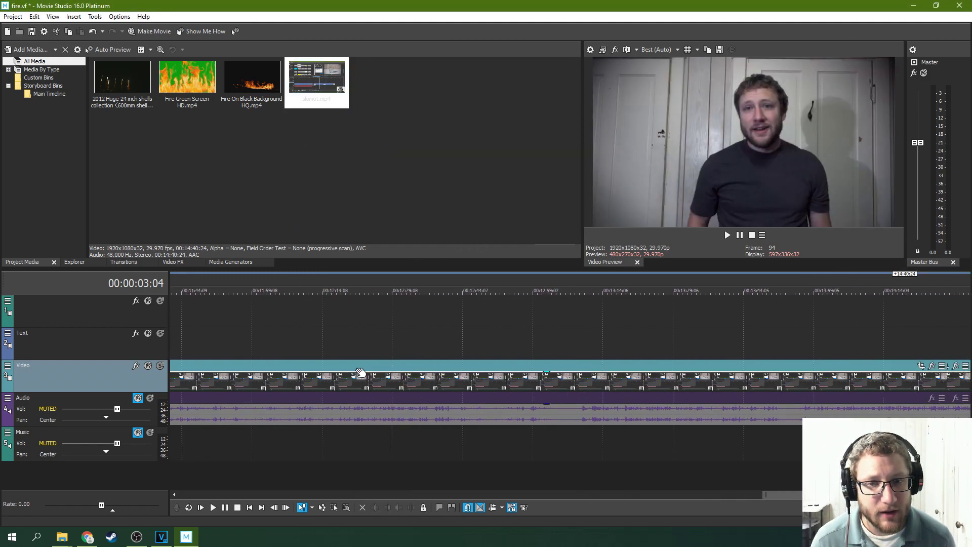
Split slomot at the chosen cut point and delete its right-hand tail.
{"action": "scroll", "coordinate": [323, 372], "scroll_direction": "down", "scroll_amount": 2}
{"action": "scroll", "coordinate": [322, 372], "scroll_direction": "down", "scroll_amount": 2}
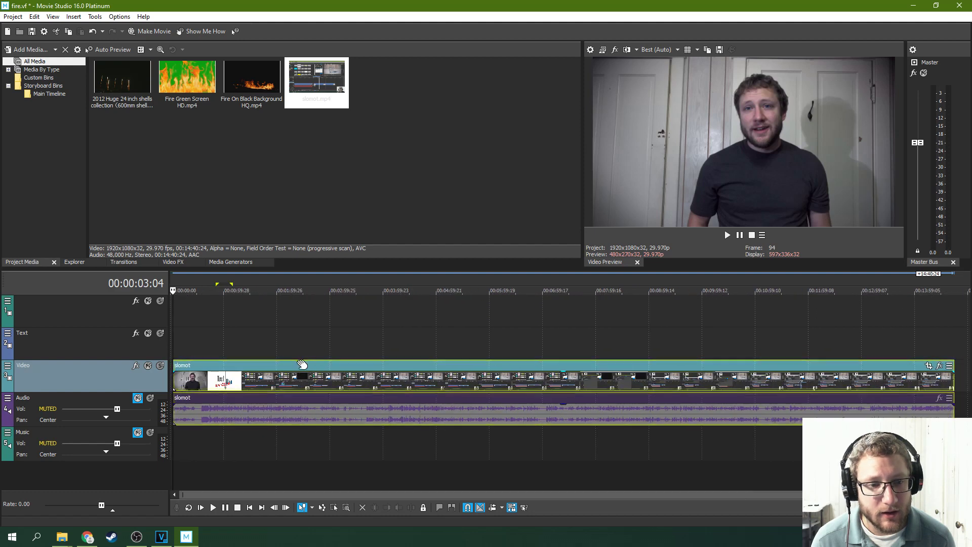
{"action": "left_click", "coordinate": [201, 380]}
{"action": "key", "text": "s"}
{"action": "left_click", "coordinate": [301, 380]}
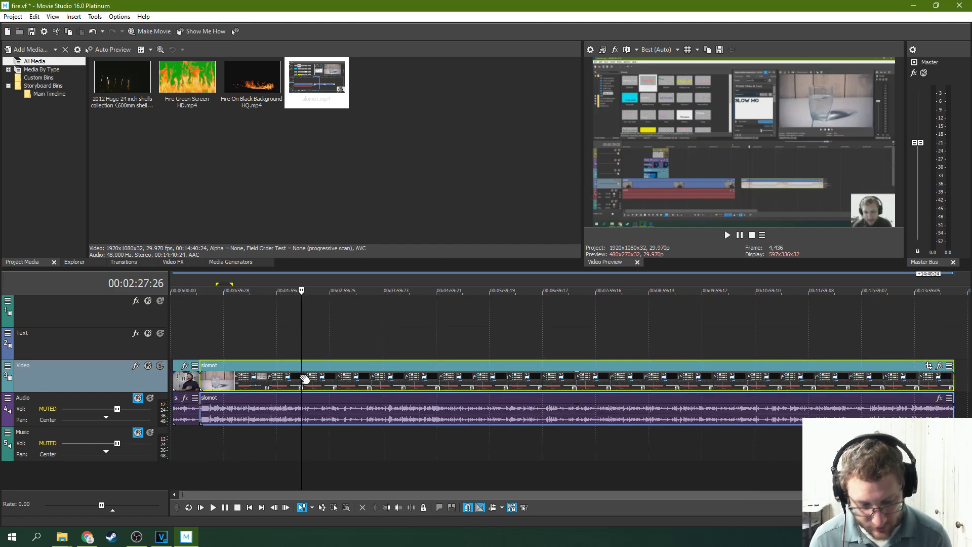
{"action": "key", "text": "Delete"}
Move the trimmed slomot clip to the timeline start and add Fire On Black Background HQ after it.
{"action": "left_click", "coordinate": [184, 380]}
{"action": "scroll", "coordinate": [255, 362], "scroll_direction": "up", "scroll_amount": 4}
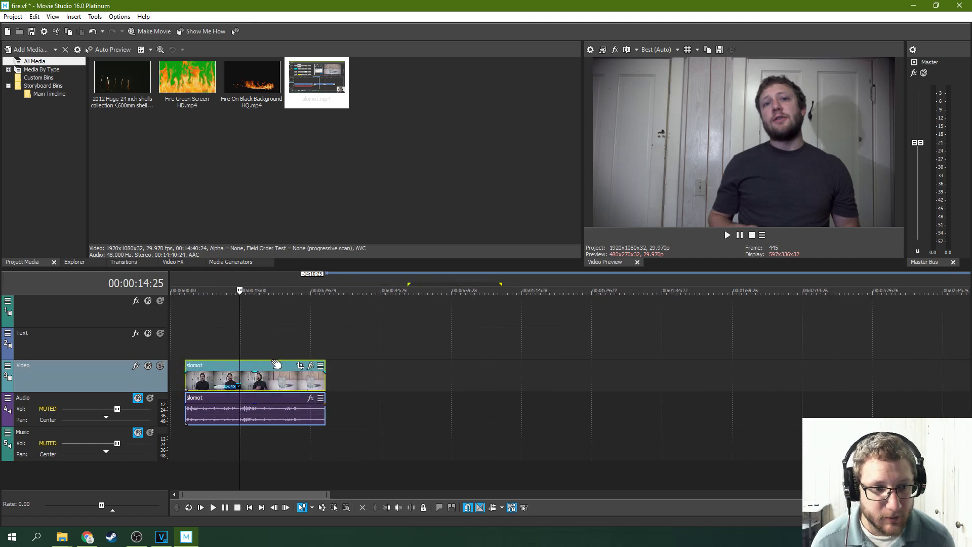
{"action": "left_click_drag", "start_coordinate": [220, 366], "coordinate": [191, 365]}
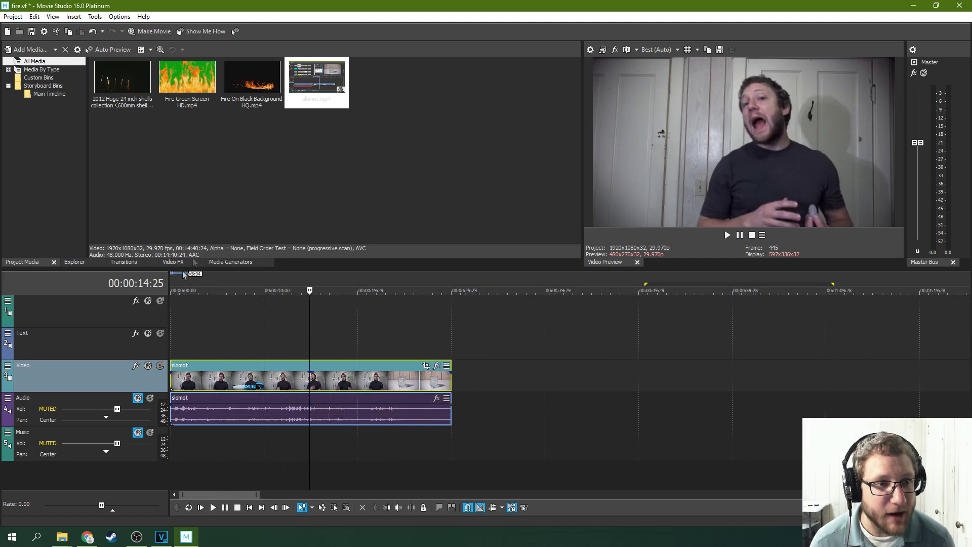
{"action": "left_click_drag", "start_coordinate": [245, 99], "coordinate": [412, 382]}
Move the fire clip to 00:00:00, with its audio on Music and its video on the Text track.
{"action": "scroll", "coordinate": [374, 402], "scroll_direction": "down", "scroll_amount": 6}
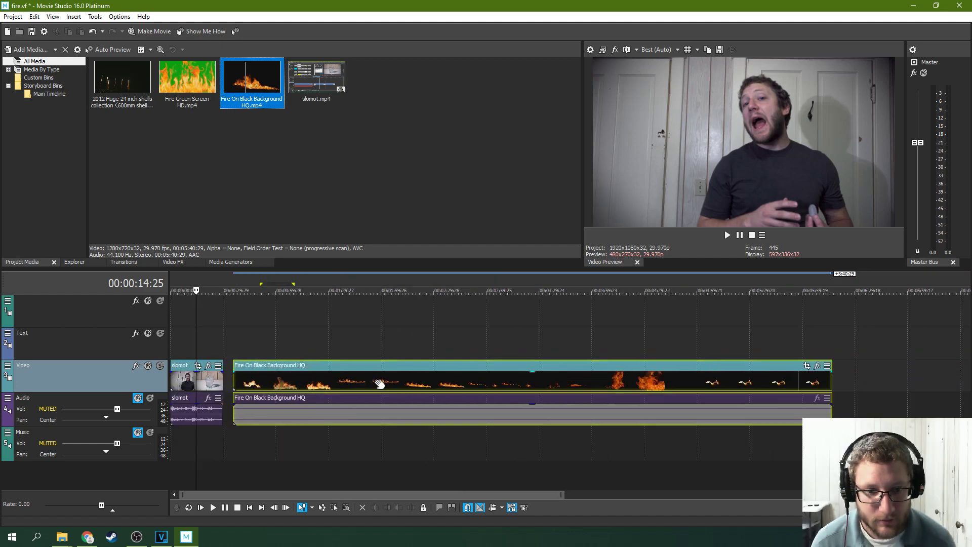
{"action": "left_click", "coordinate": [375, 401]}
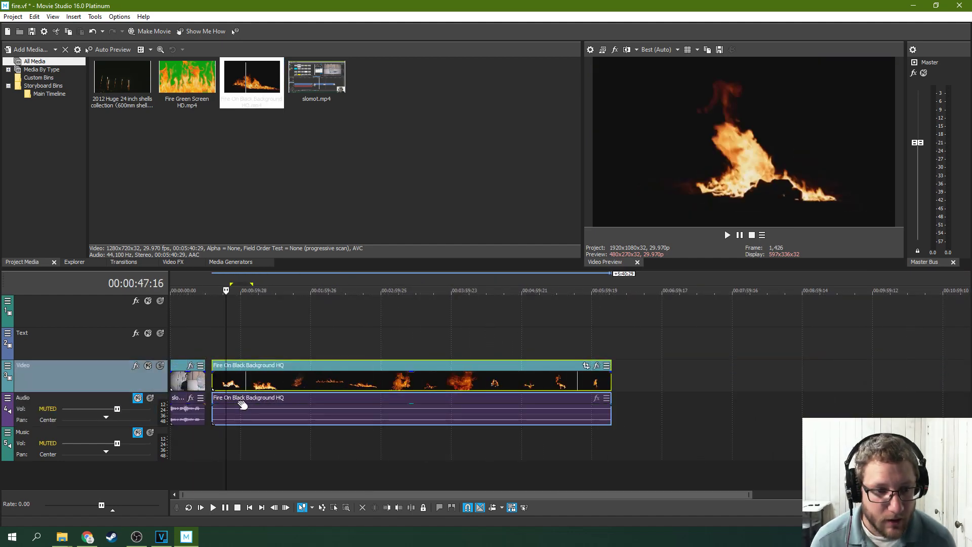
{"action": "left_click_drag", "start_coordinate": [227, 403], "coordinate": [189, 441]}
{"action": "left_click_drag", "start_coordinate": [244, 372], "coordinate": [241, 350]}
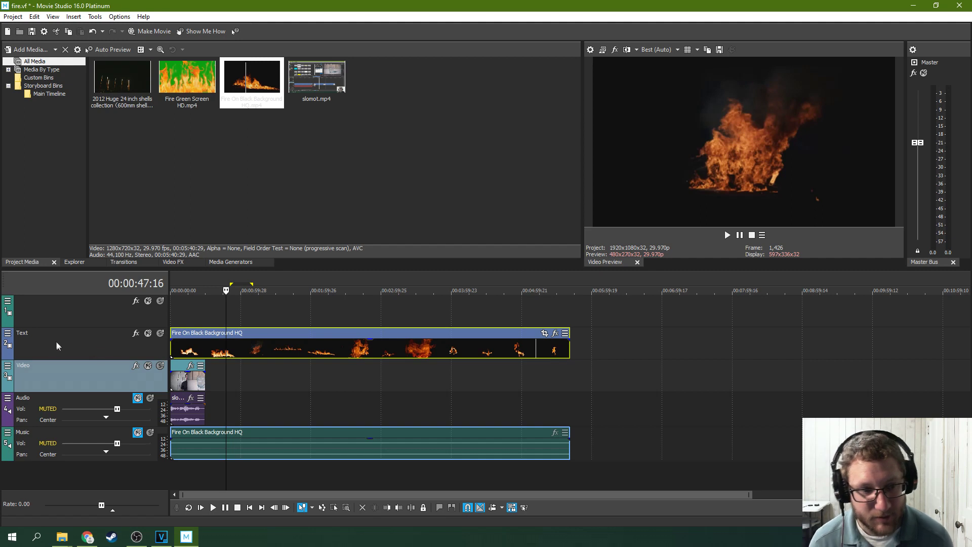
Insert a new empty video track above the Text track that holds the fire clip.
{"action": "right_click", "coordinate": [624, 348]}
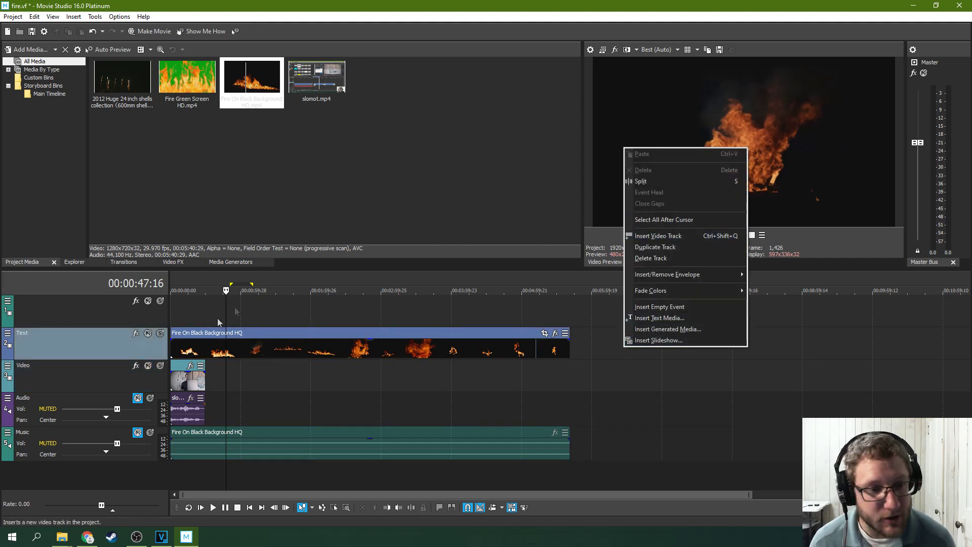
{"action": "left_click", "coordinate": [658, 236]}
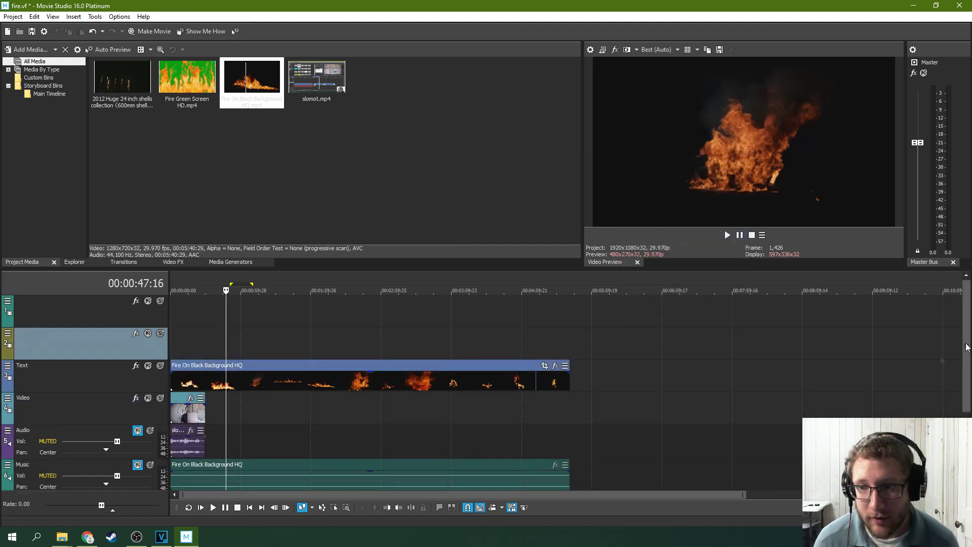
{"action": "left_click_drag", "start_coordinate": [966, 347], "coordinate": [964, 375]}
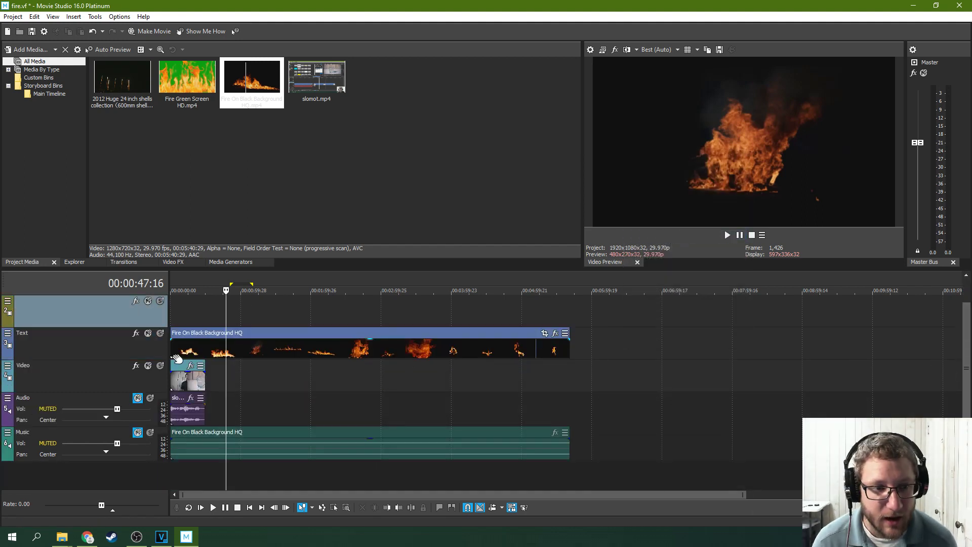
{"action": "left_click", "coordinate": [180, 354]}
{"action": "left_click", "coordinate": [193, 387]}
{"action": "left_click", "coordinate": [201, 350]}
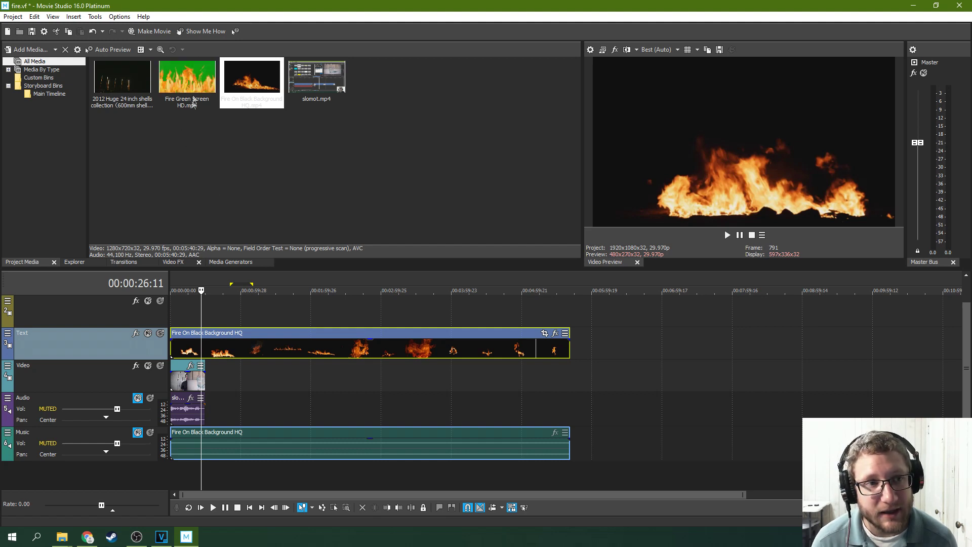
Preview the fire footage at about 15 s, 1:14 and 24 s, then show the Video FX gallery.
{"action": "left_click", "coordinate": [189, 321]}
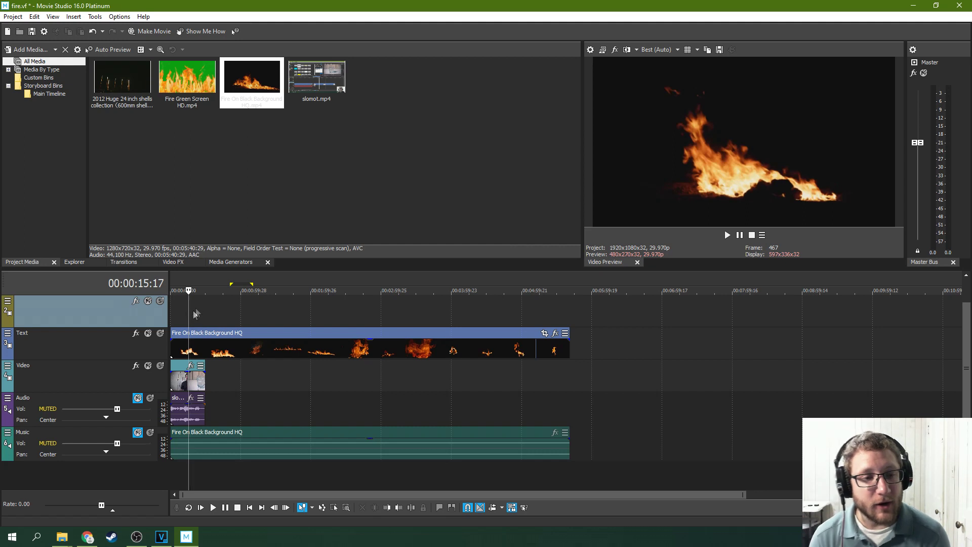
{"action": "left_click", "coordinate": [257, 323]}
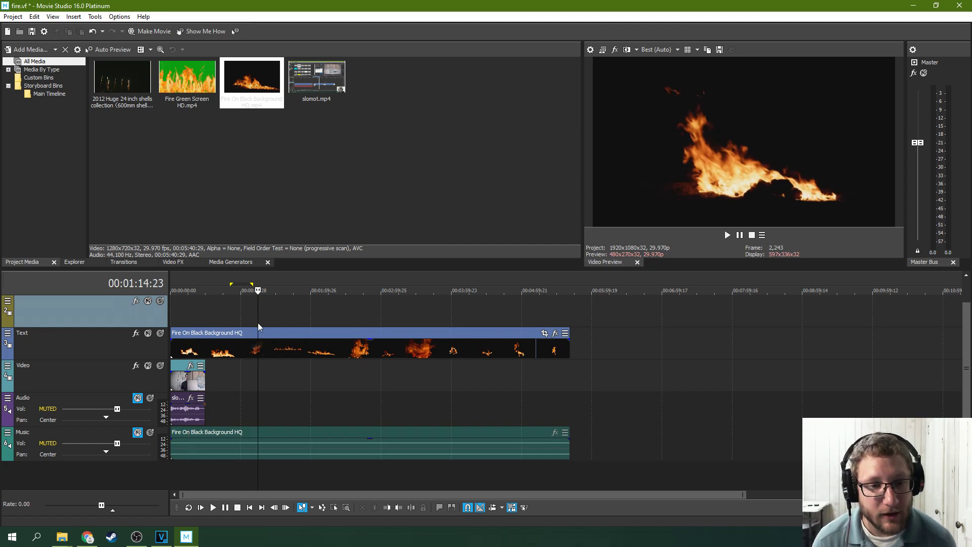
{"action": "left_click", "coordinate": [199, 324]}
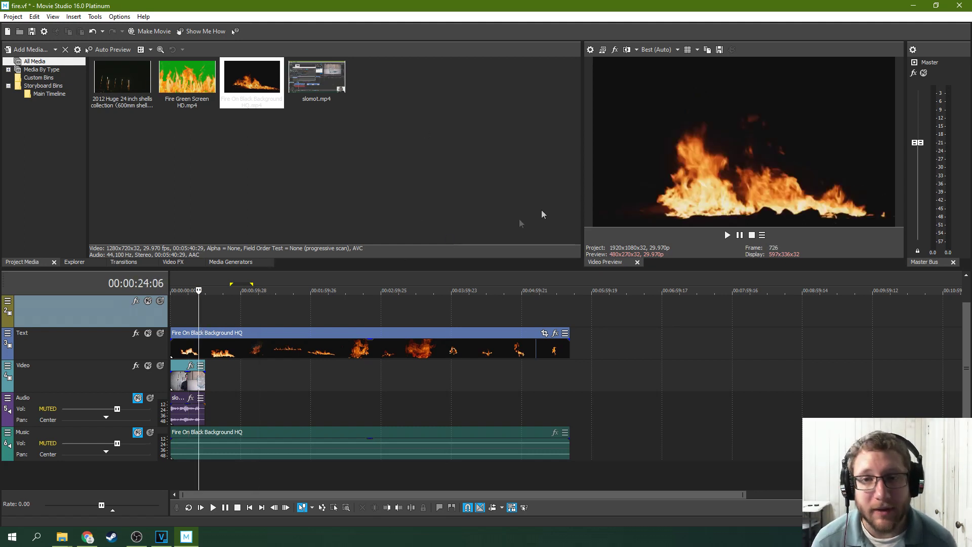
{"action": "left_click", "coordinate": [187, 317]}
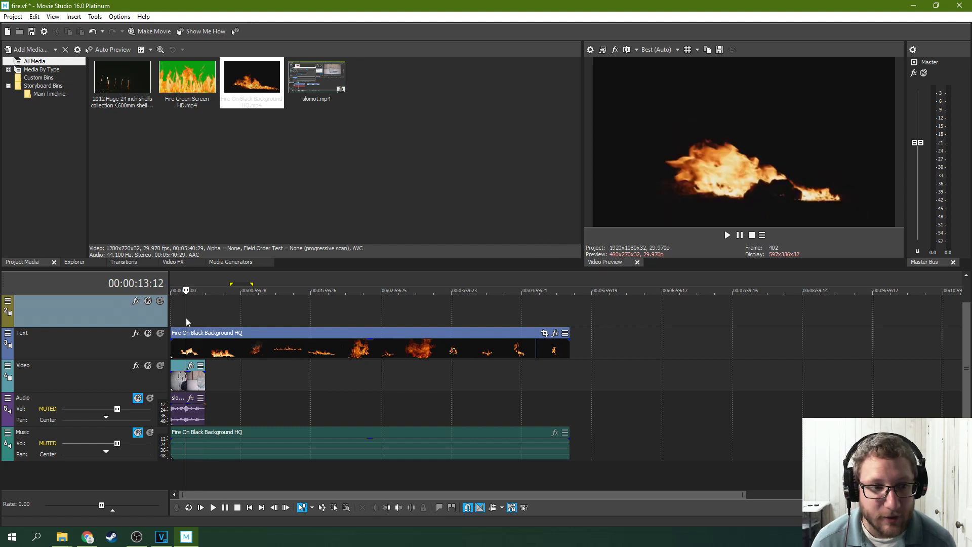
{"action": "scroll", "coordinate": [248, 342], "scroll_direction": "up", "scroll_amount": 3}
{"action": "scroll", "coordinate": [248, 343], "scroll_direction": "down", "scroll_amount": 2}
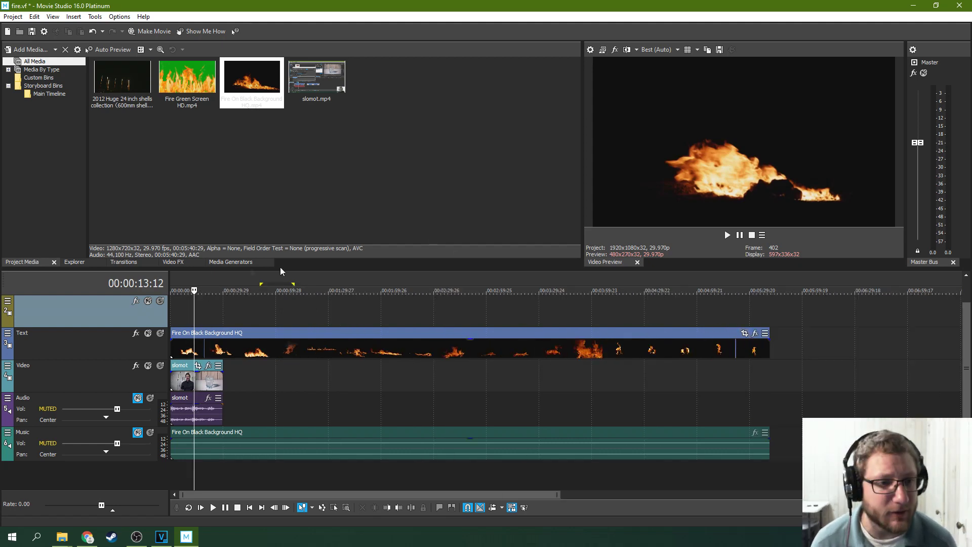
{"action": "left_click", "coordinate": [181, 263]}
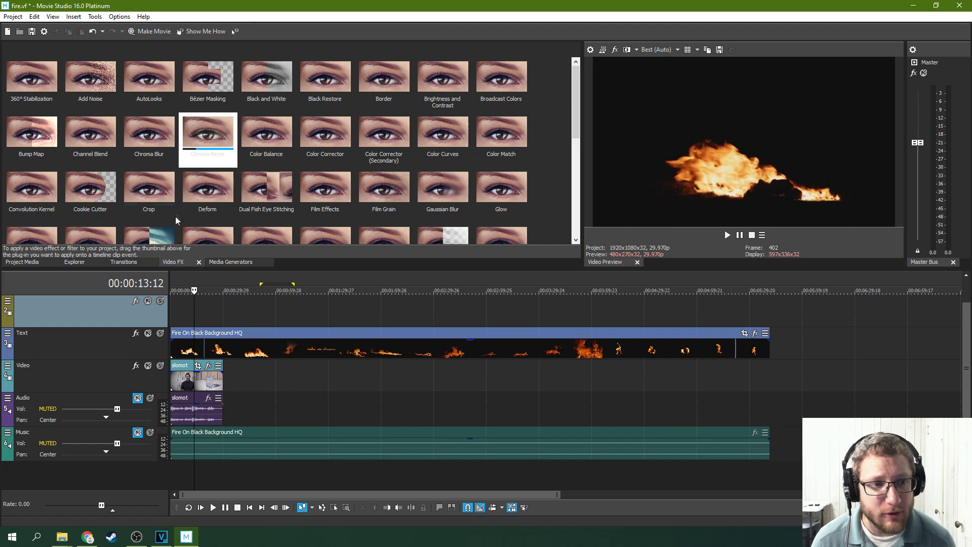
Apply the Levels effect to the fire clip and bring up its settings window.
{"action": "left_click", "coordinate": [213, 181]}
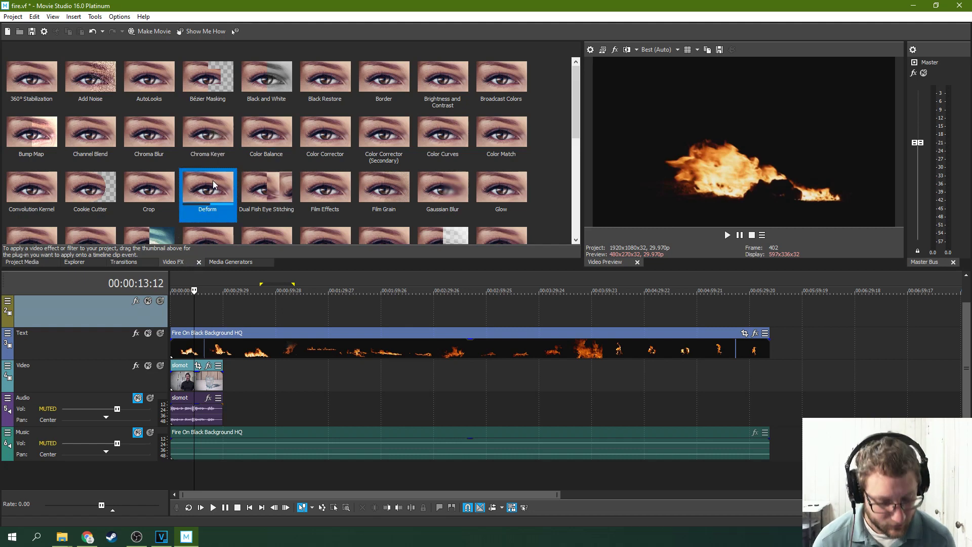
{"action": "scroll", "coordinate": [212, 181], "scroll_direction": "down", "scroll_amount": 1}
{"action": "left_click_drag", "start_coordinate": [218, 181], "coordinate": [278, 276]}
{"action": "left_click_drag", "start_coordinate": [287, 339], "coordinate": [287, 338]}
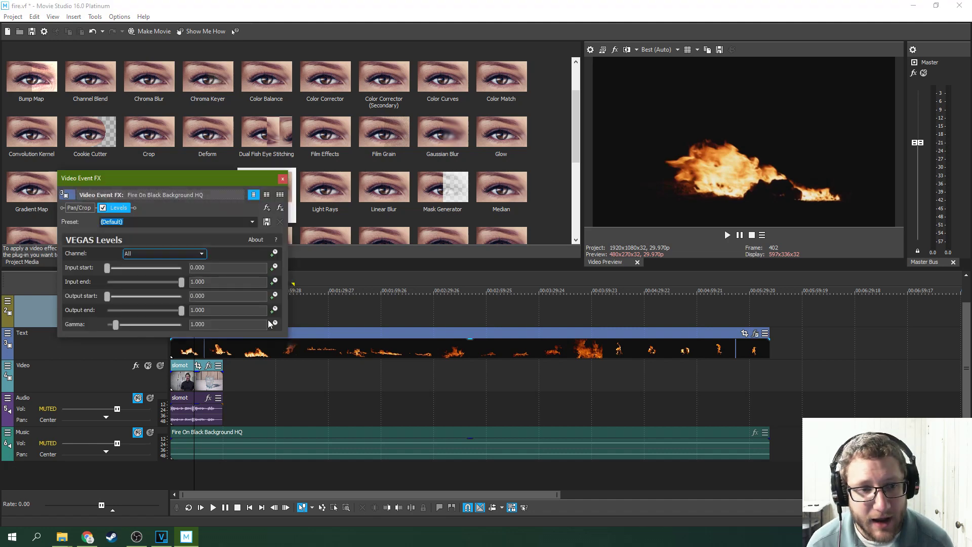
{"action": "left_click", "coordinate": [353, 332]}
{"action": "left_click", "coordinate": [320, 350]}
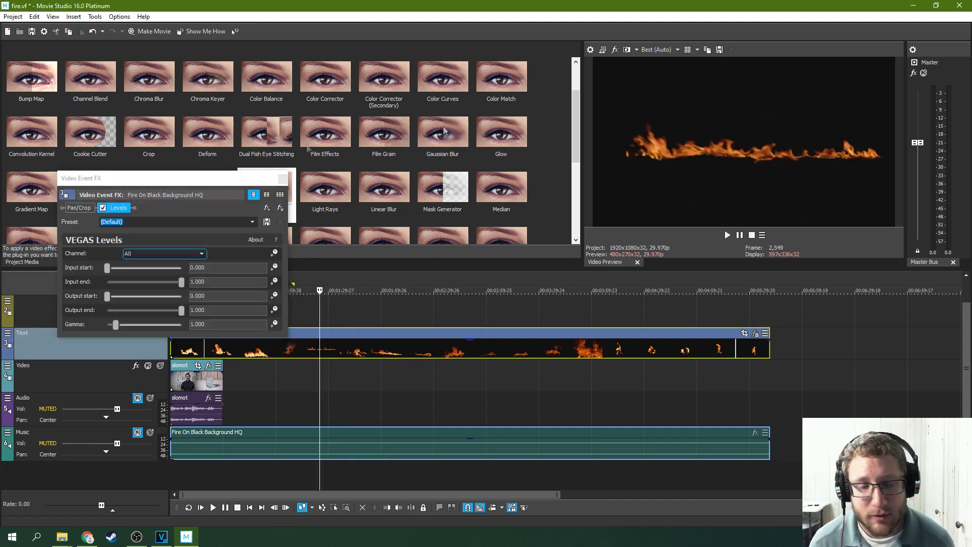
{"action": "left_click", "coordinate": [107, 274]}
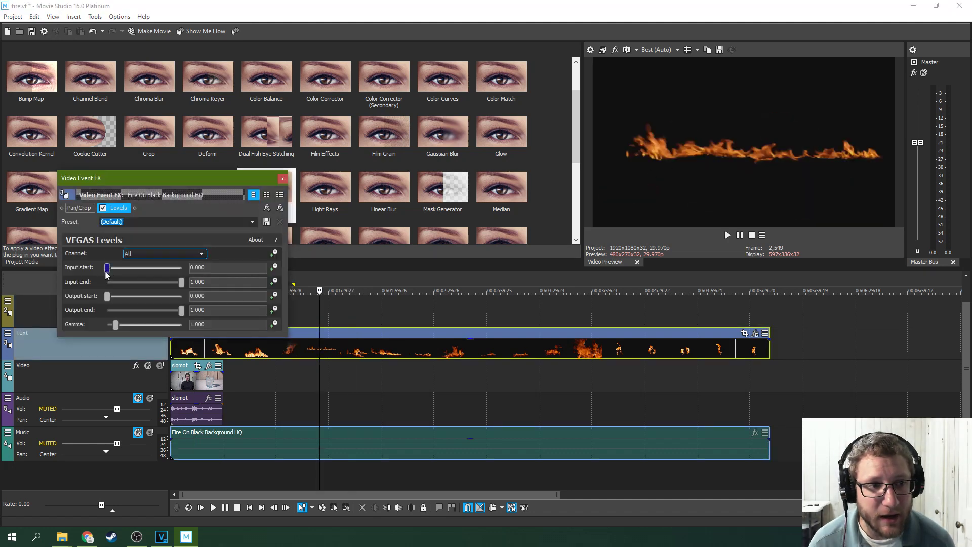
Set Levels input start to 0.109 and input end to 0.952, then close the settings.
{"action": "left_click_drag", "start_coordinate": [112, 274], "coordinate": [104, 274]}
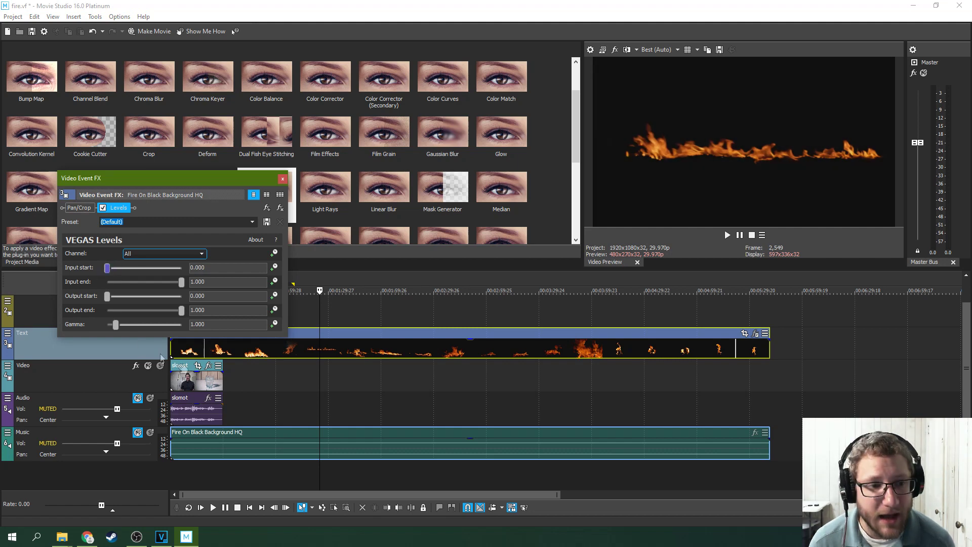
{"action": "left_click", "coordinate": [188, 372]}
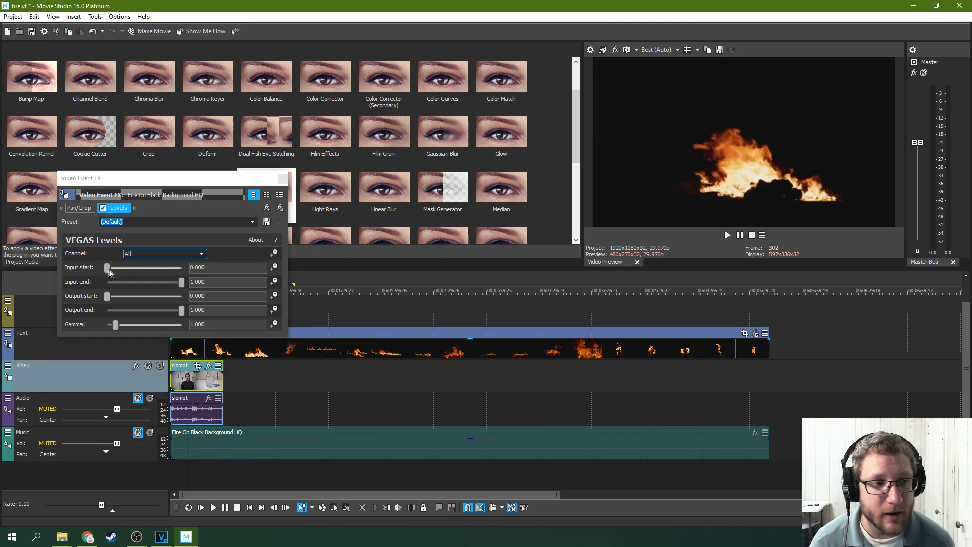
{"action": "left_click_drag", "start_coordinate": [106, 274], "coordinate": [109, 274]}
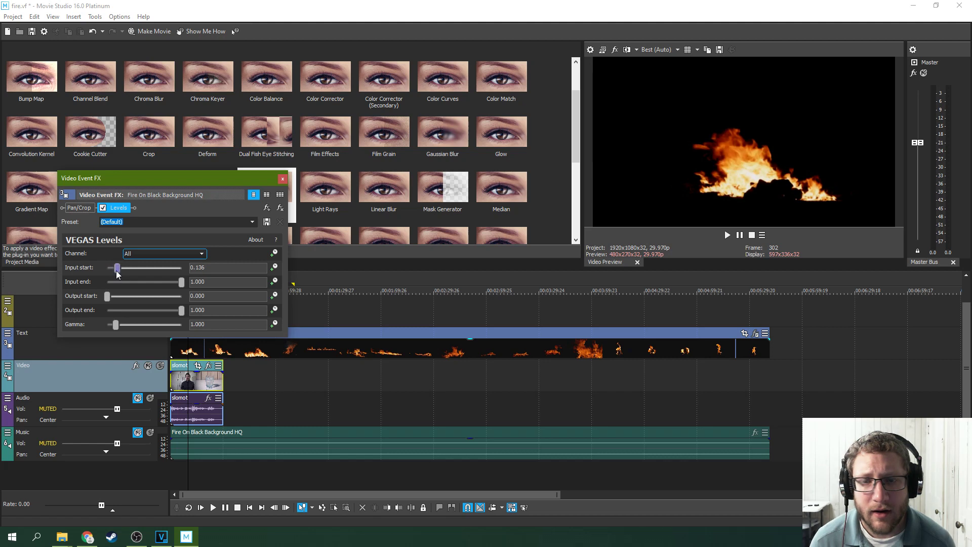
{"action": "mouse_move", "coordinate": [186, 287]}
{"action": "left_mouse_down"}
{"action": "mouse_move", "coordinate": [172, 287]}
{"action": "mouse_move", "coordinate": [184, 288]}
{"action": "left_mouse_up"}
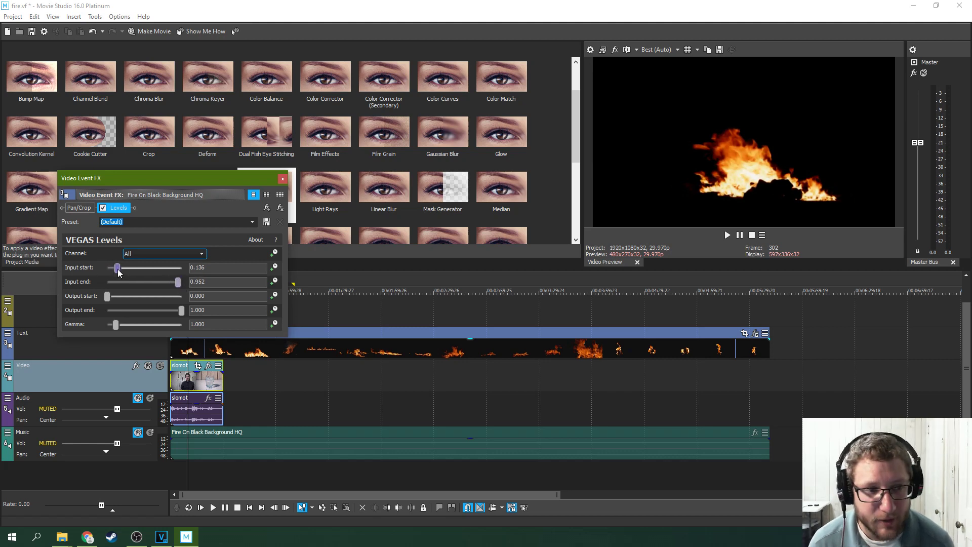
{"action": "mouse_move", "coordinate": [123, 273]}
{"action": "left_mouse_down"}
{"action": "mouse_move", "coordinate": [99, 274]}
{"action": "mouse_move", "coordinate": [116, 272]}
{"action": "left_mouse_up"}
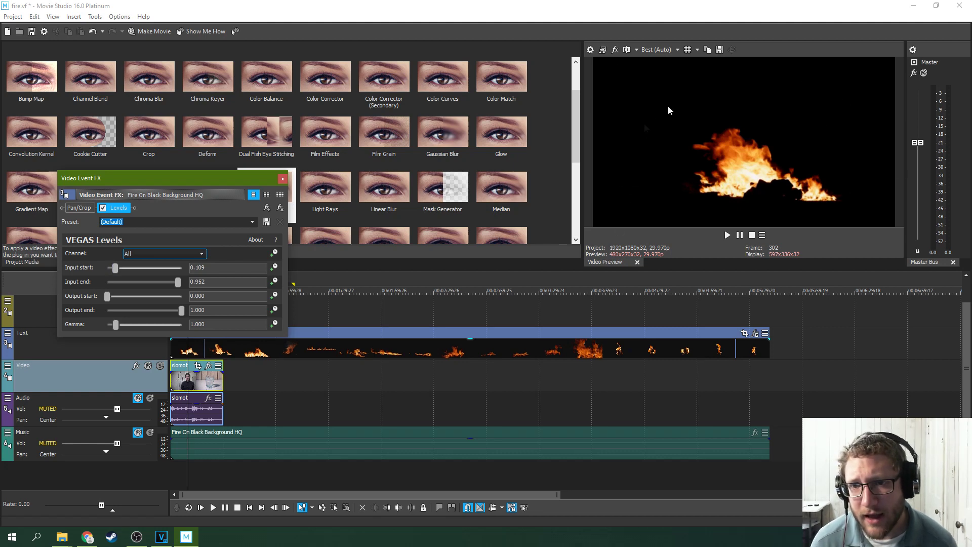
{"action": "left_click", "coordinate": [283, 180]}
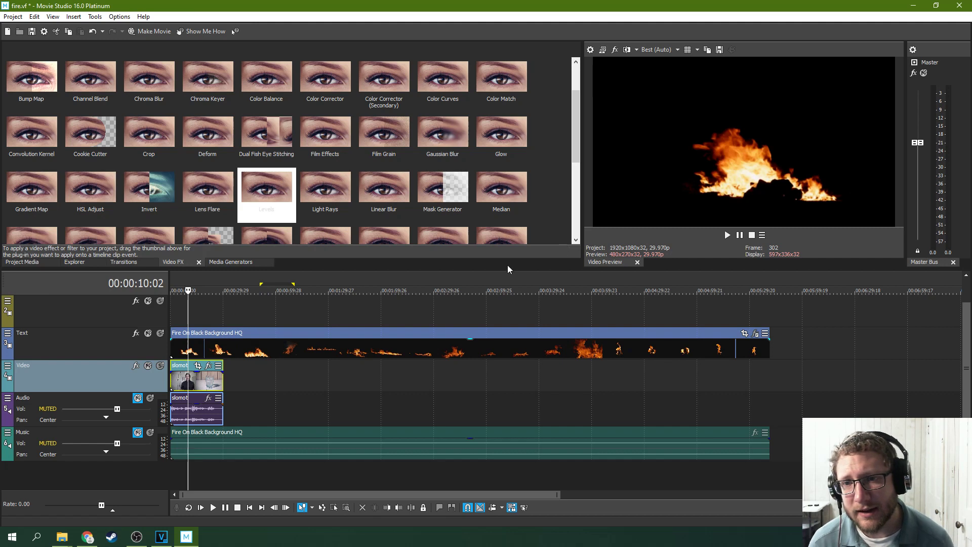
Drop the Chroma Keyer effect from Video FX onto the Fire On Black Background HQ clip.
{"action": "left_click", "coordinate": [186, 349]}
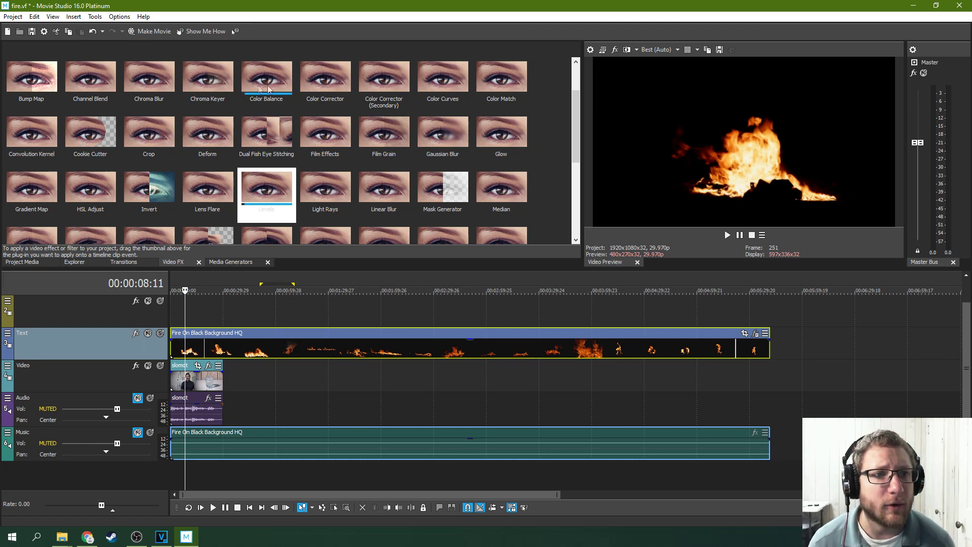
{"action": "left_click", "coordinate": [204, 90]}
{"action": "left_click_drag", "start_coordinate": [204, 90], "coordinate": [271, 337]}
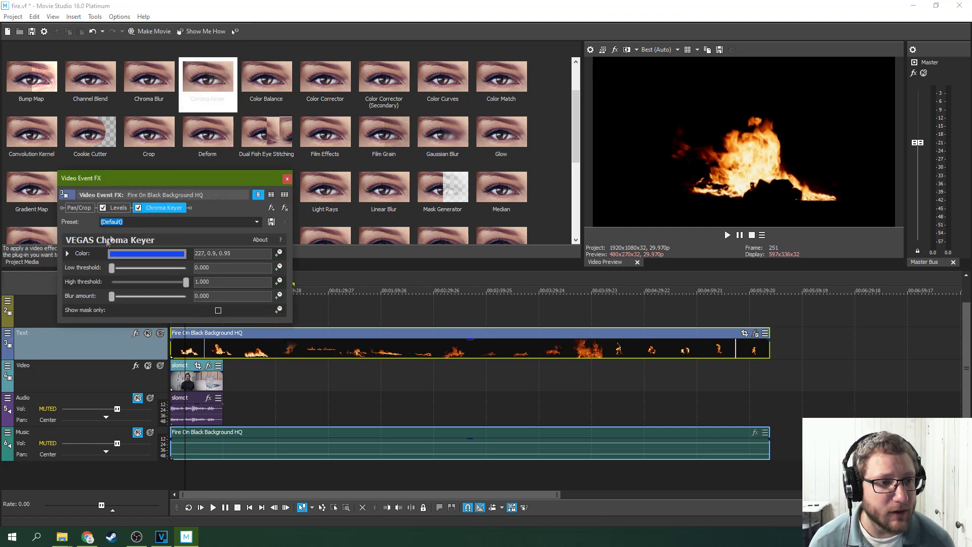
Sample the black background as Chroma Keyer key colour (0, 0, 0) and play the composite.
{"action": "left_click", "coordinate": [68, 254]}
{"action": "left_click", "coordinate": [241, 267]}
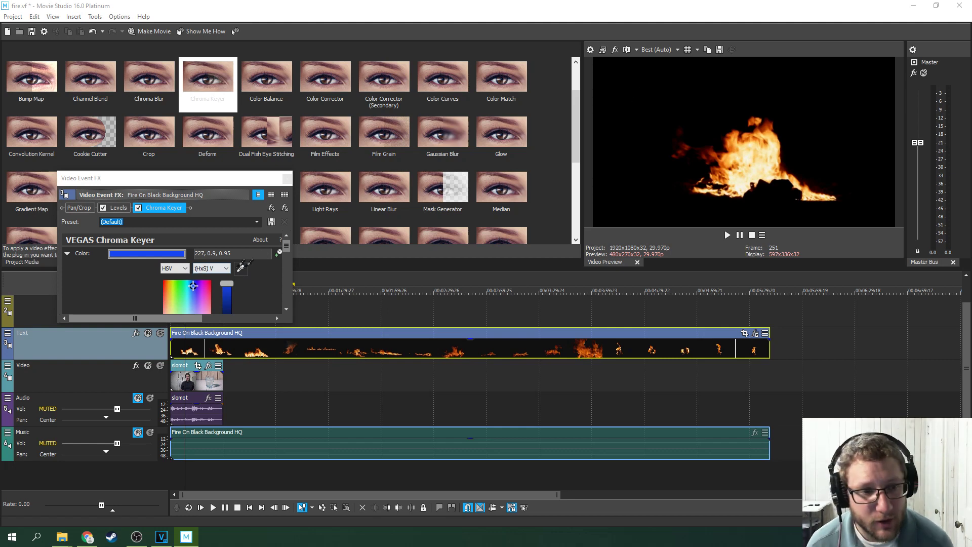
{"action": "left_click", "coordinate": [625, 106]}
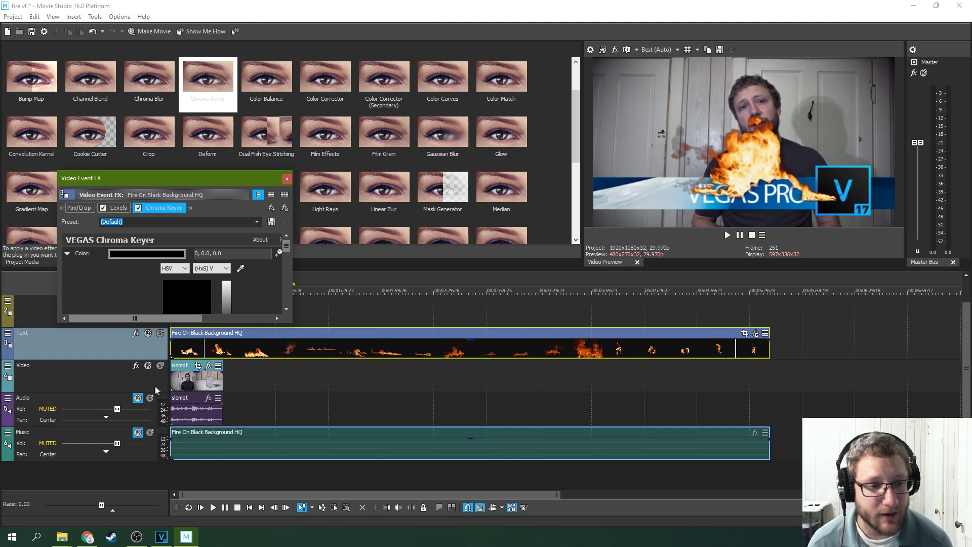
{"action": "left_click", "coordinate": [176, 355]}
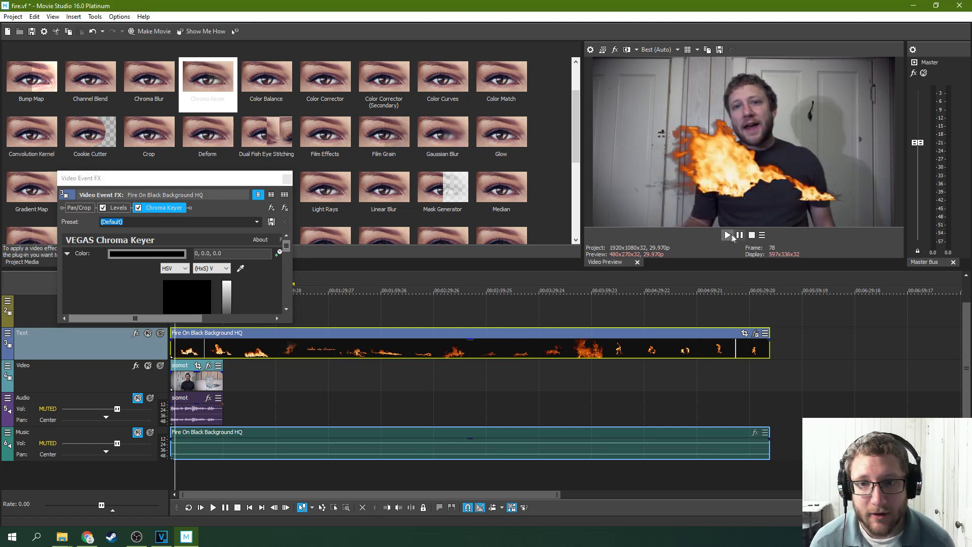
{"action": "left_click", "coordinate": [732, 236]}
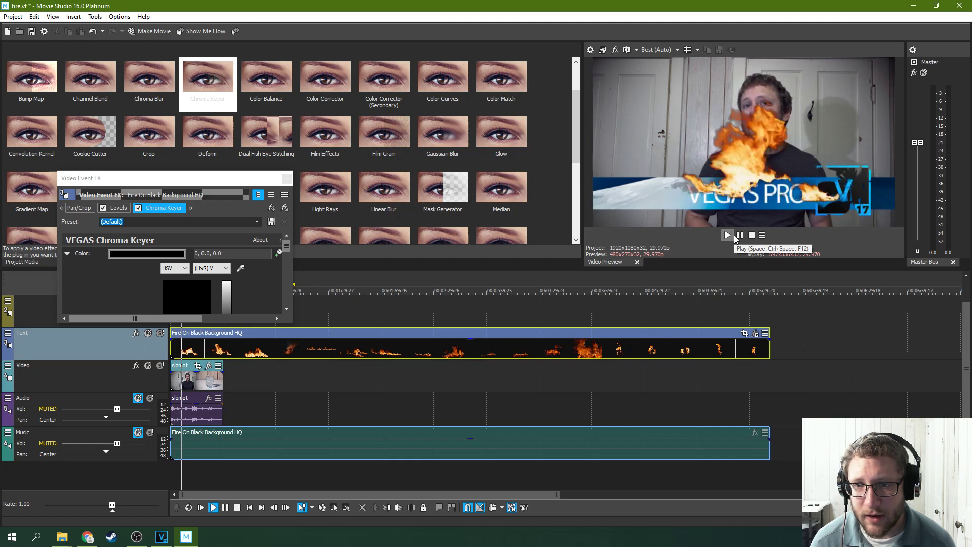
{"action": "key", "text": "space"}
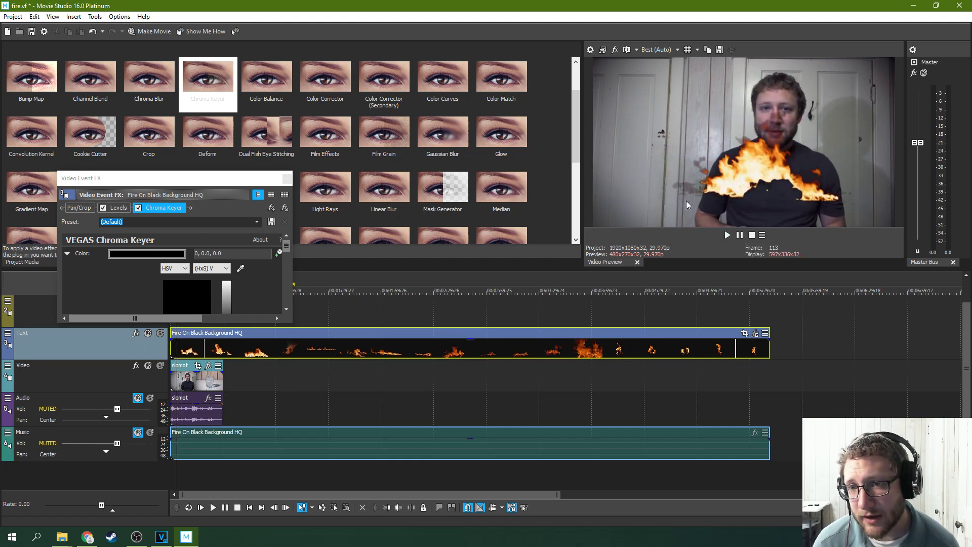
{"action": "left_click", "coordinate": [183, 289]}
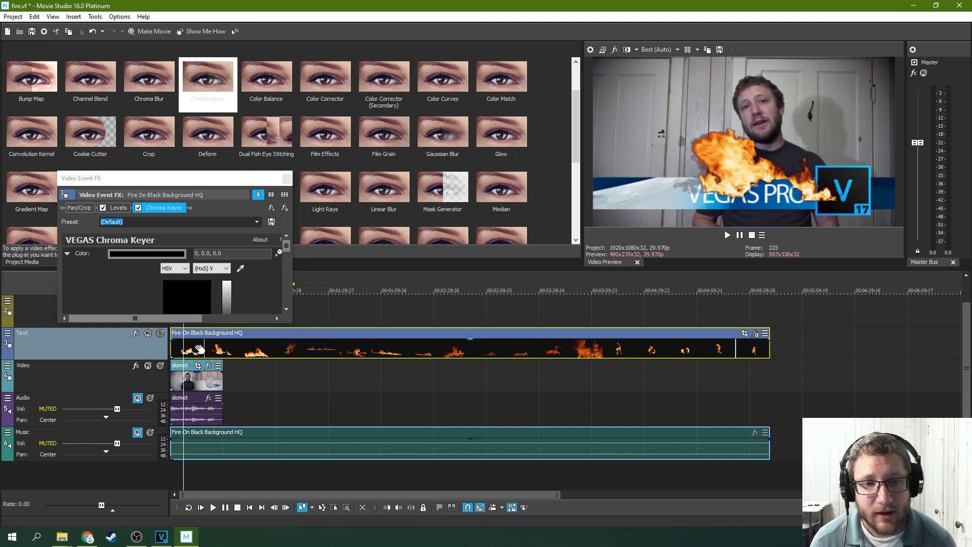
{"action": "left_click", "coordinate": [198, 288]}
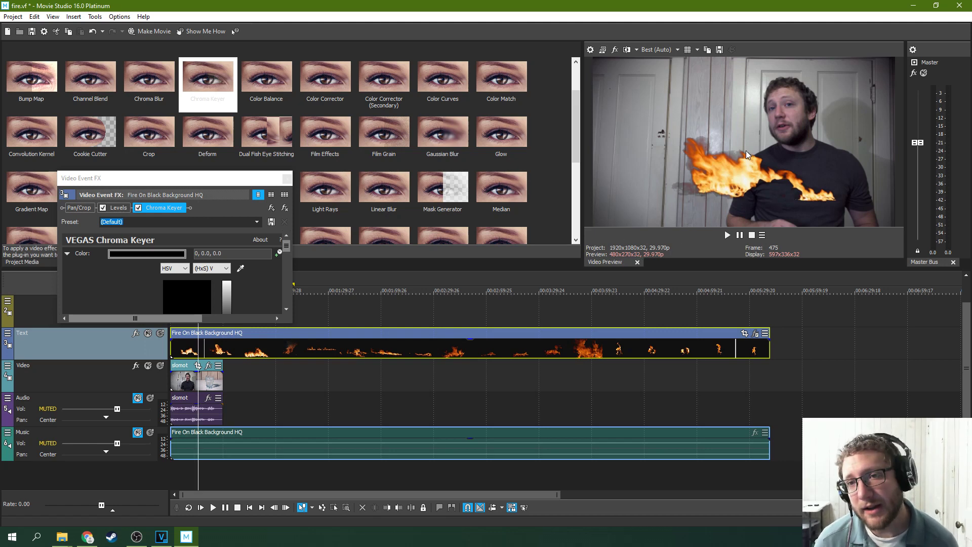
Set the Chroma Keyer low threshold to 0.612 and high threshold to 0.939.
{"action": "left_click_drag", "start_coordinate": [286, 246], "coordinate": [287, 292]}
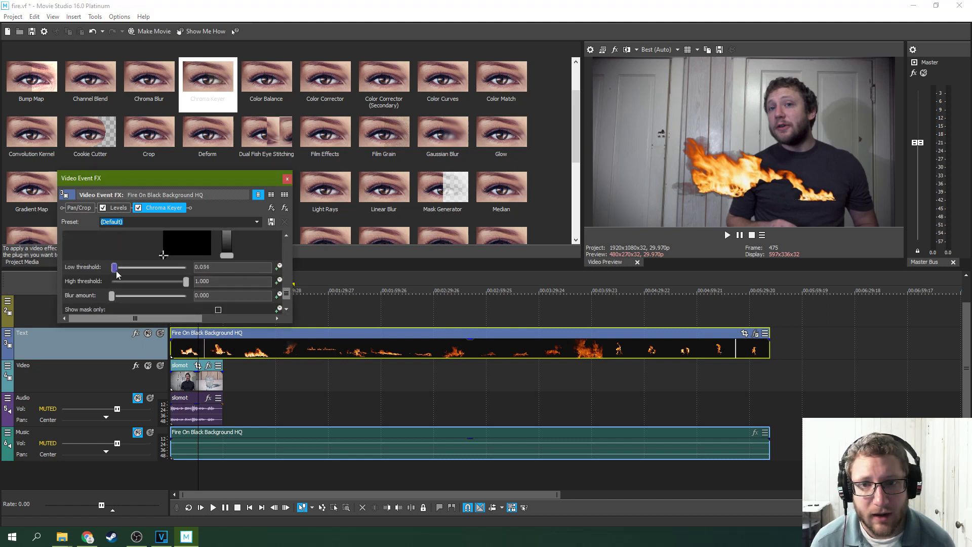
{"action": "left_click_drag", "start_coordinate": [117, 274], "coordinate": [147, 274]}
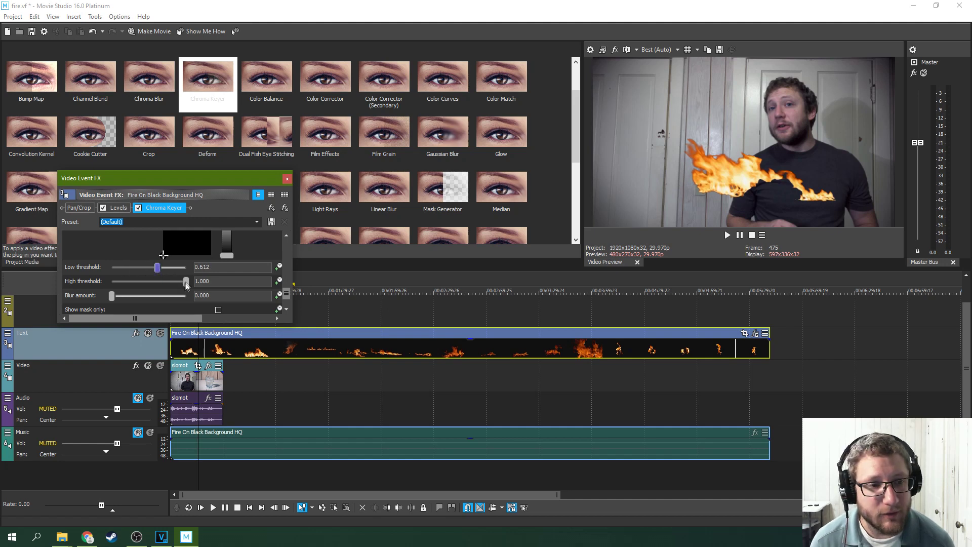
{"action": "mouse_move", "coordinate": [186, 284]}
{"action": "left_mouse_down"}
{"action": "mouse_move", "coordinate": [166, 282]}
{"action": "mouse_move", "coordinate": [192, 287]}
{"action": "mouse_move", "coordinate": [180, 285]}
{"action": "left_mouse_up"}
{"action": "left_click", "coordinate": [179, 353]}
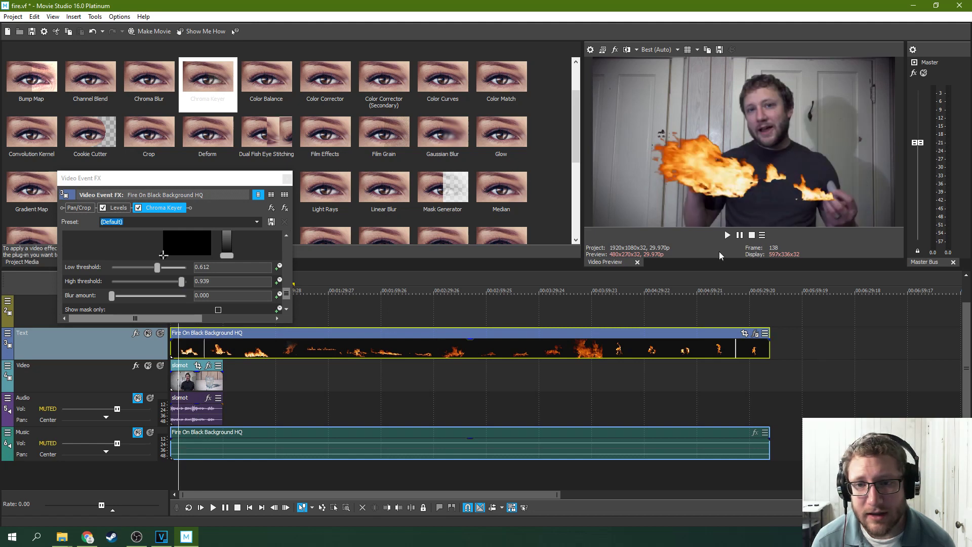
{"action": "left_click", "coordinate": [727, 235]}
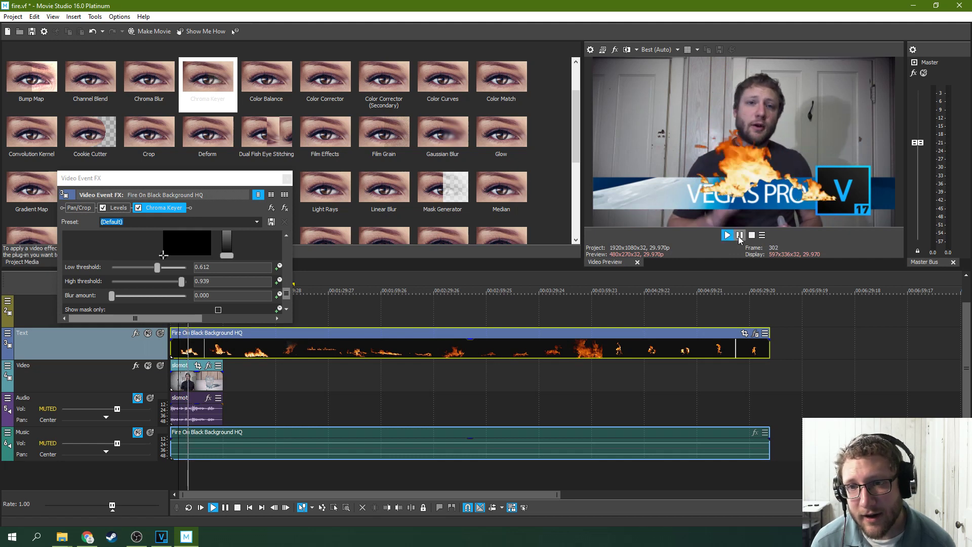
{"action": "key", "text": "Return"}
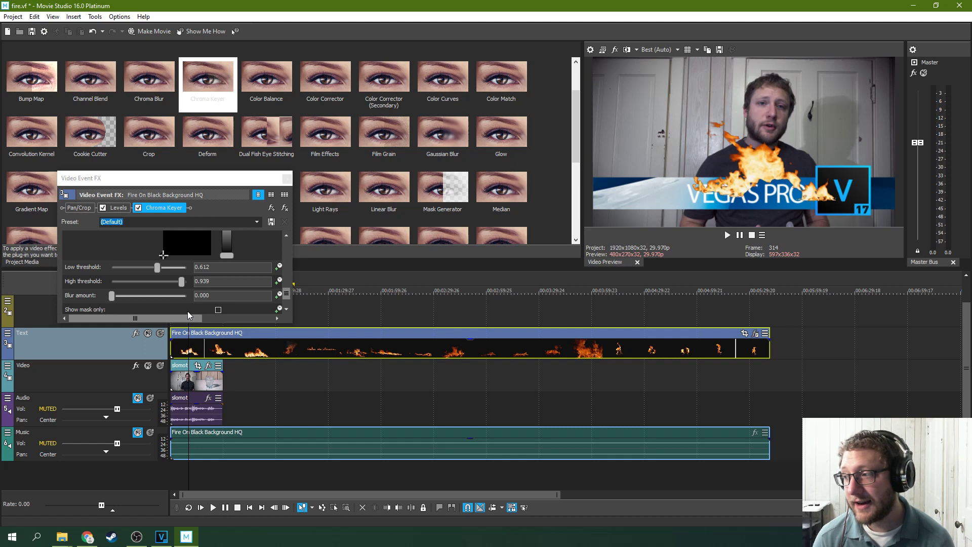
{"action": "left_click", "coordinate": [204, 349]}
{"action": "left_click", "coordinate": [192, 348]}
{"action": "left_click", "coordinate": [183, 349]}
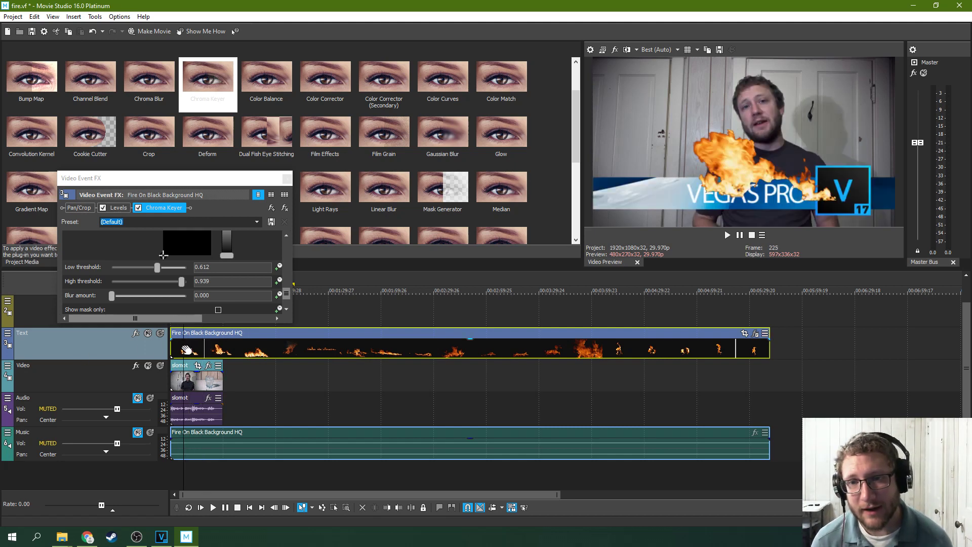
{"action": "left_click", "coordinate": [201, 350]}
{"action": "left_click", "coordinate": [218, 348]}
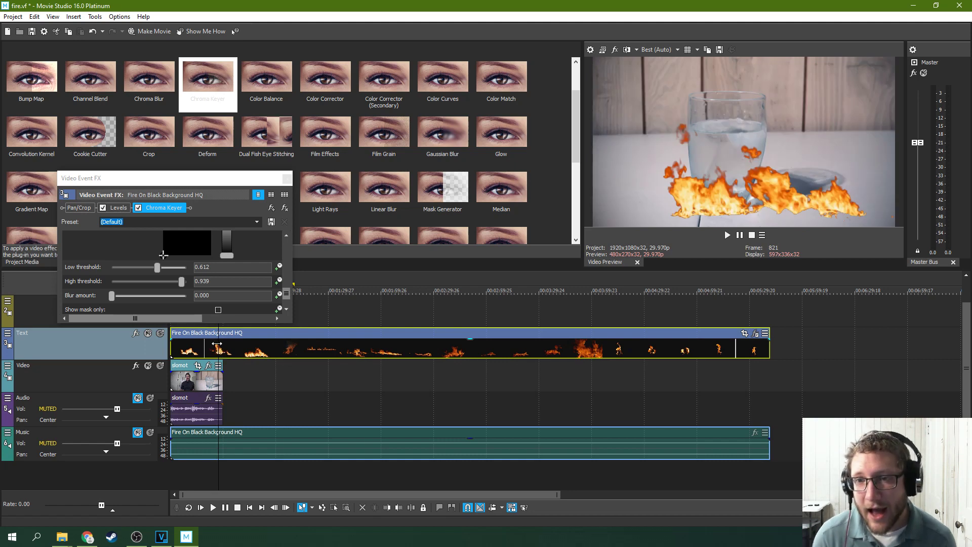
{"action": "left_click", "coordinate": [182, 354]}
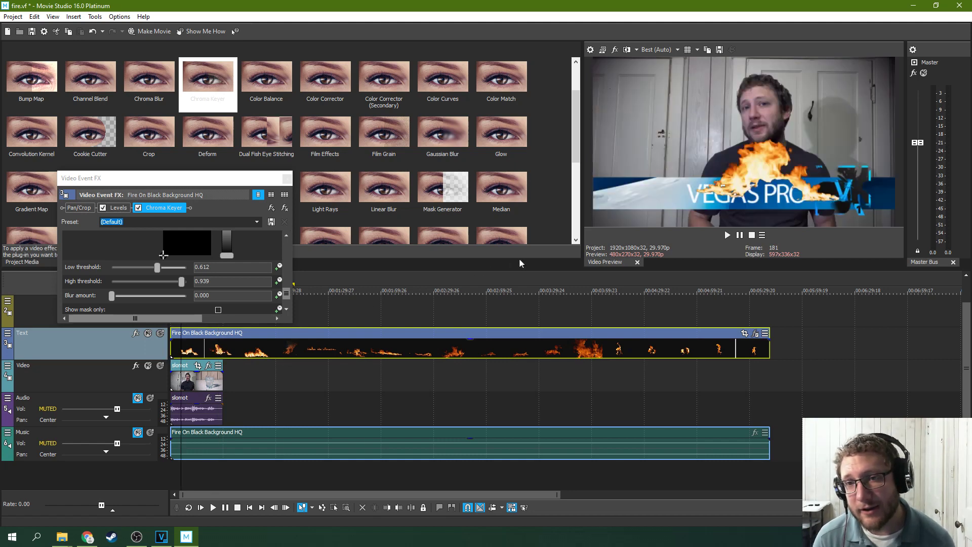
{"action": "left_click", "coordinate": [727, 235]}
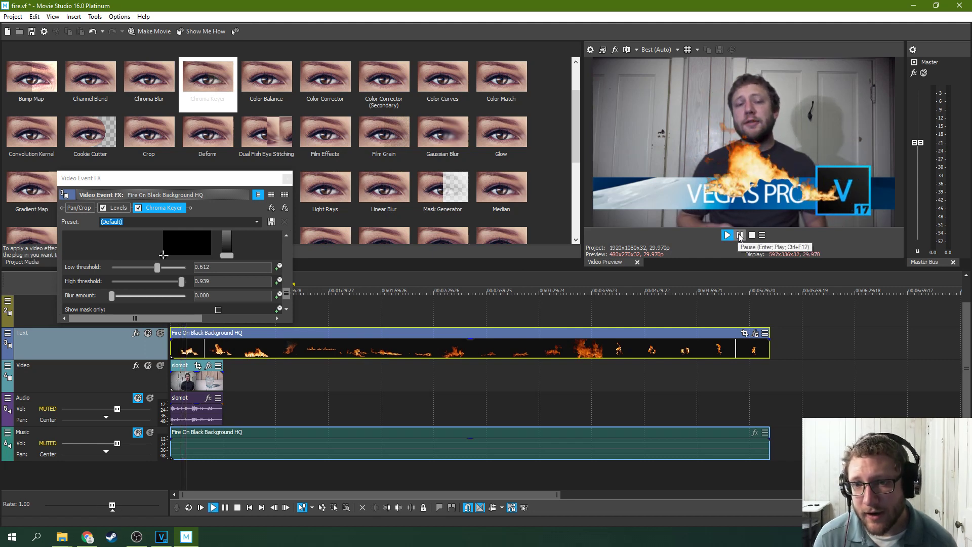
{"action": "left_click", "coordinate": [739, 236]}
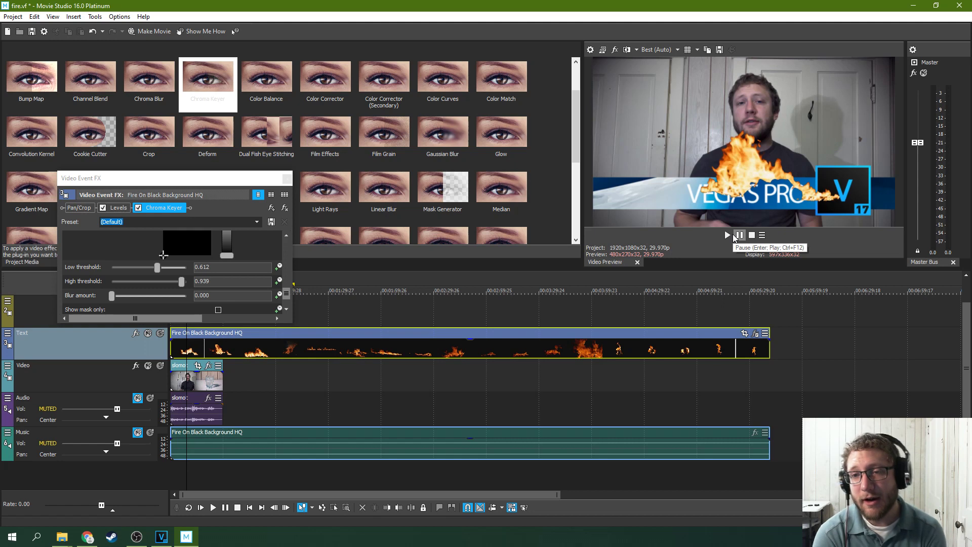